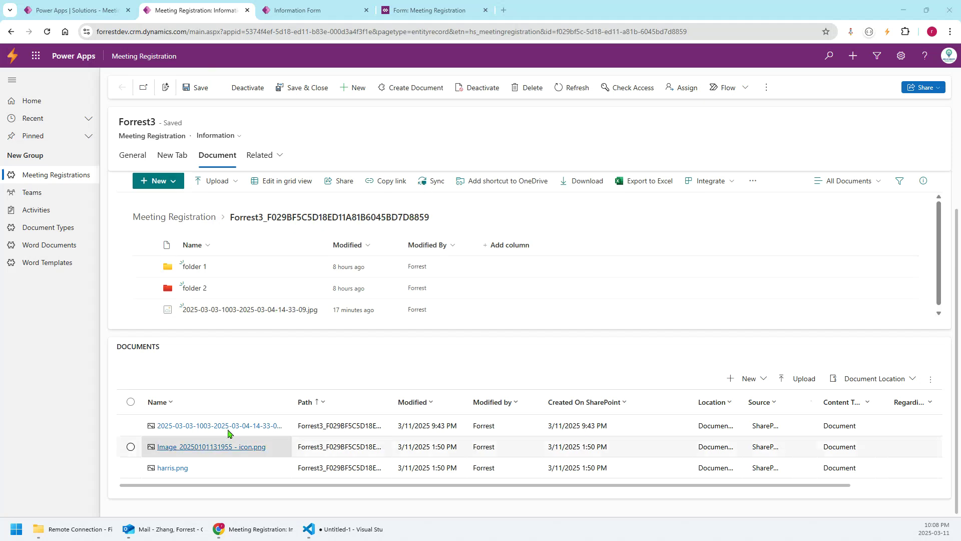
Step: Check the default value of the SharePoint URL environment variable in the Meeting Registration solution, leaving it without changes
{"action": "left_click", "coordinate": [191, 403]}
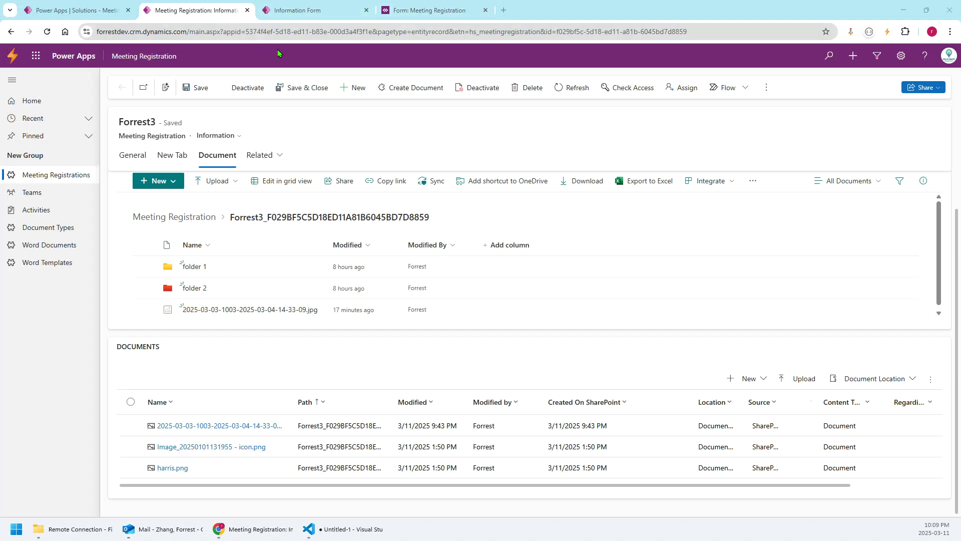
{"action": "left_click", "coordinate": [278, 6]}
{"action": "left_click", "coordinate": [93, 5]}
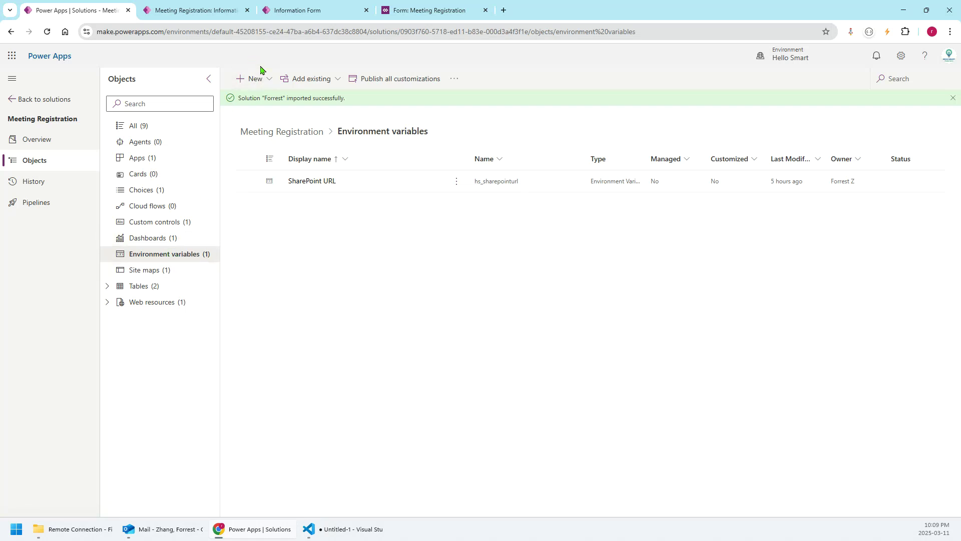
{"action": "left_click", "coordinate": [549, 206]}
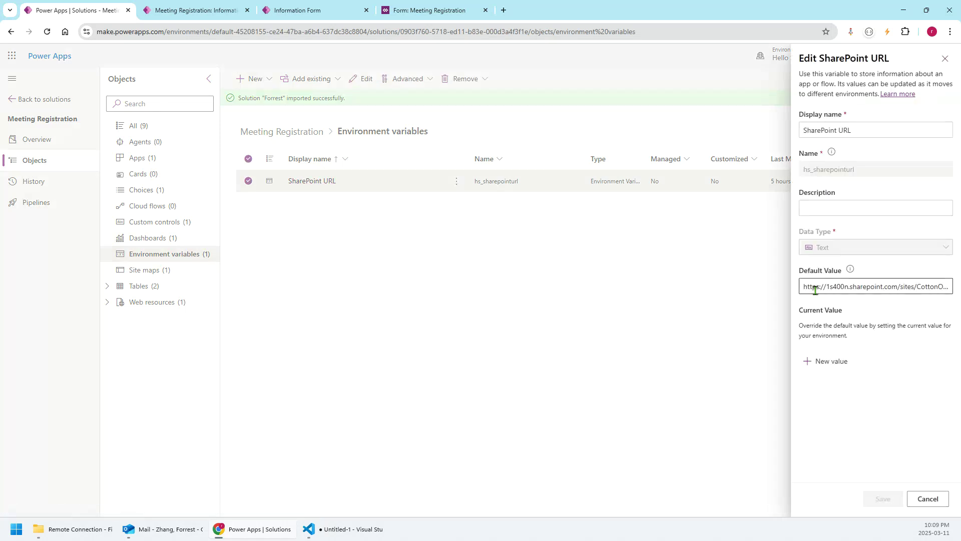
{"action": "left_click_drag", "start_coordinate": [815, 290], "coordinate": [959, 299]}
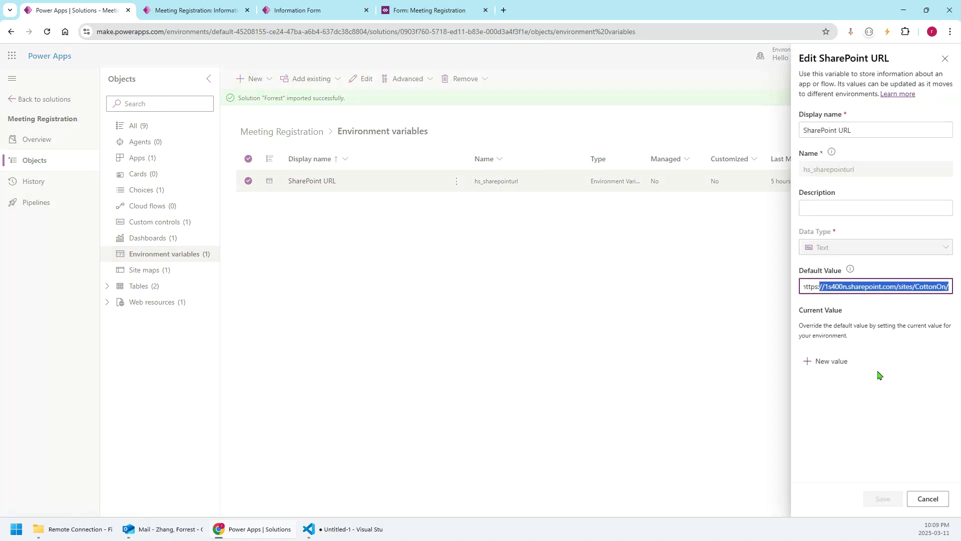
{"action": "left_click", "coordinate": [926, 498]}
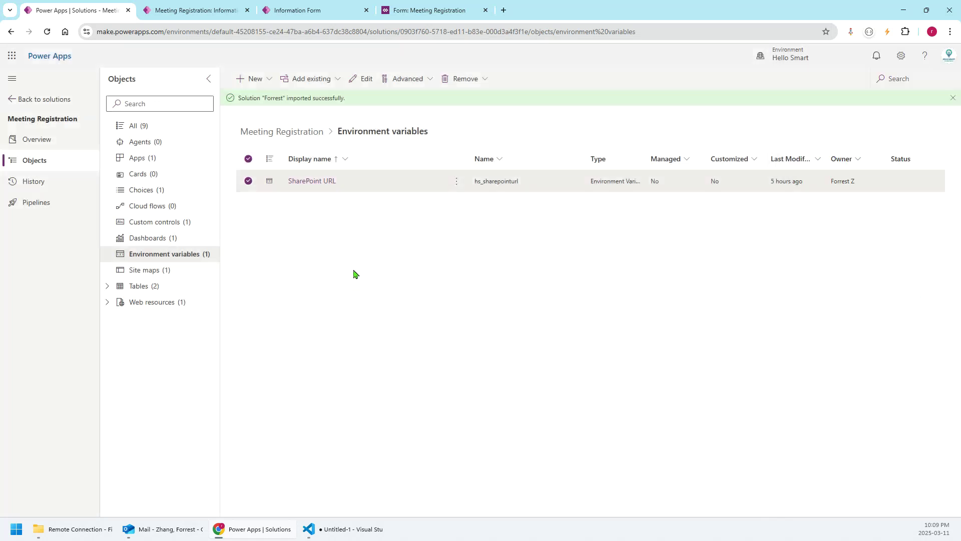
{"action": "left_click", "coordinate": [442, 393]}
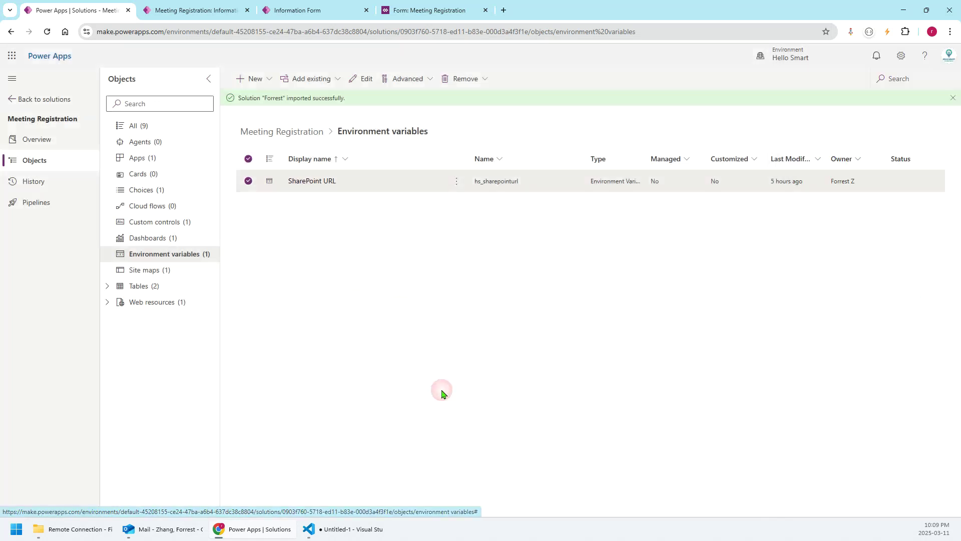
Step: In the Information form designer, look through the available components and view the form in the classic designer
{"action": "left_click", "coordinate": [287, 9]}
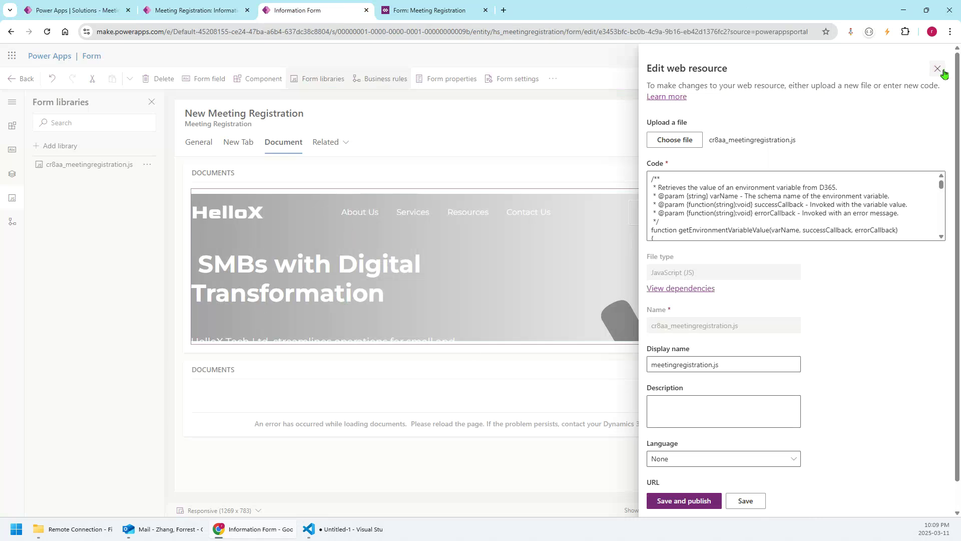
{"action": "left_click", "coordinate": [307, 215]}
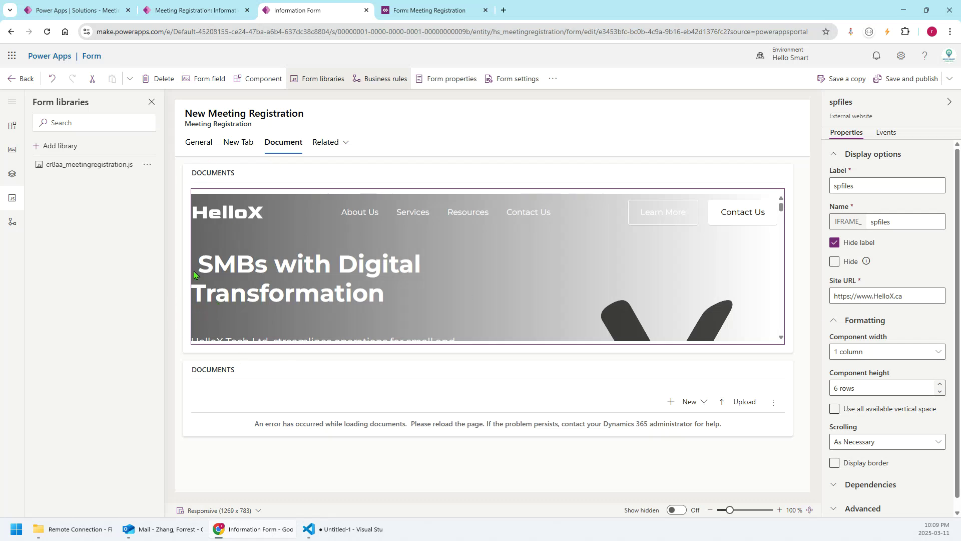
{"action": "left_click", "coordinate": [12, 131]}
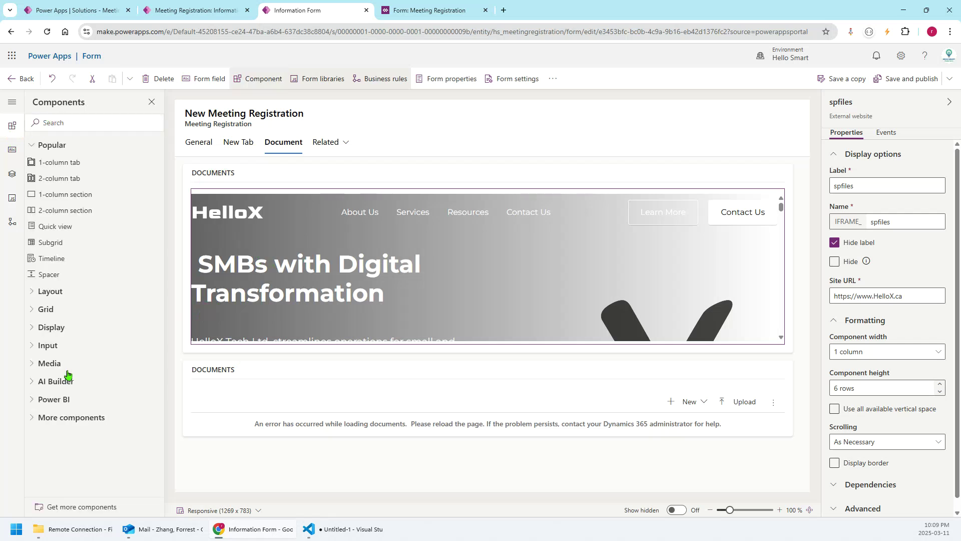
{"action": "left_click", "coordinate": [55, 126]}
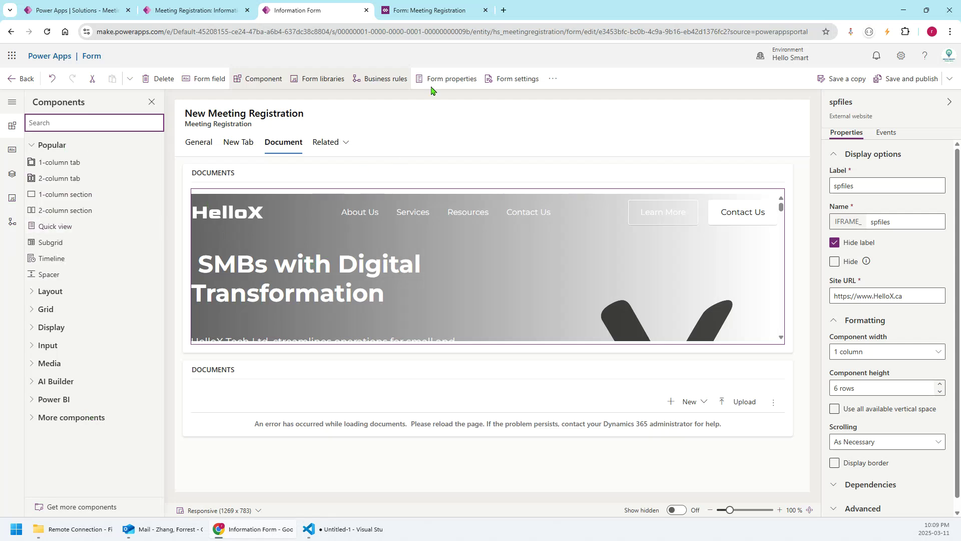
{"action": "left_click", "coordinate": [553, 78]}
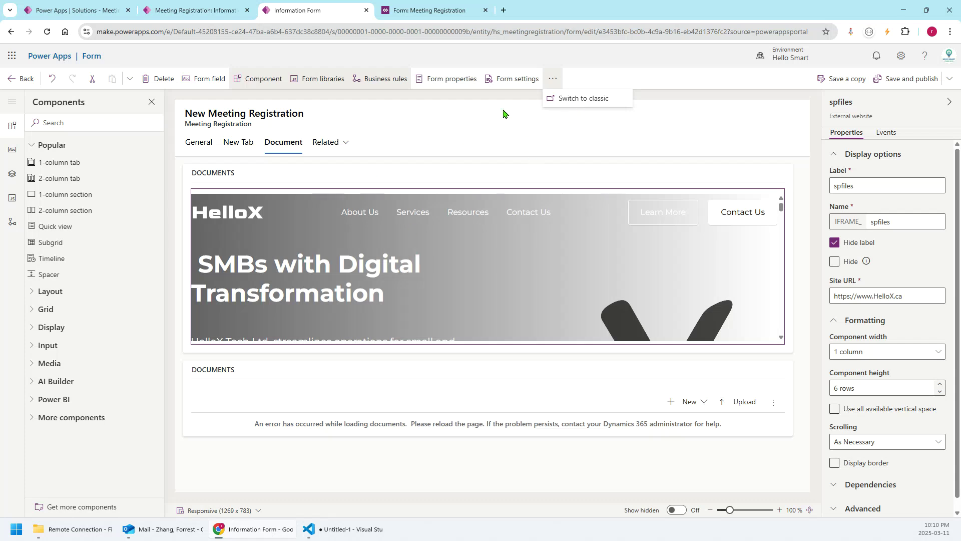
{"action": "left_click", "coordinate": [580, 99]}
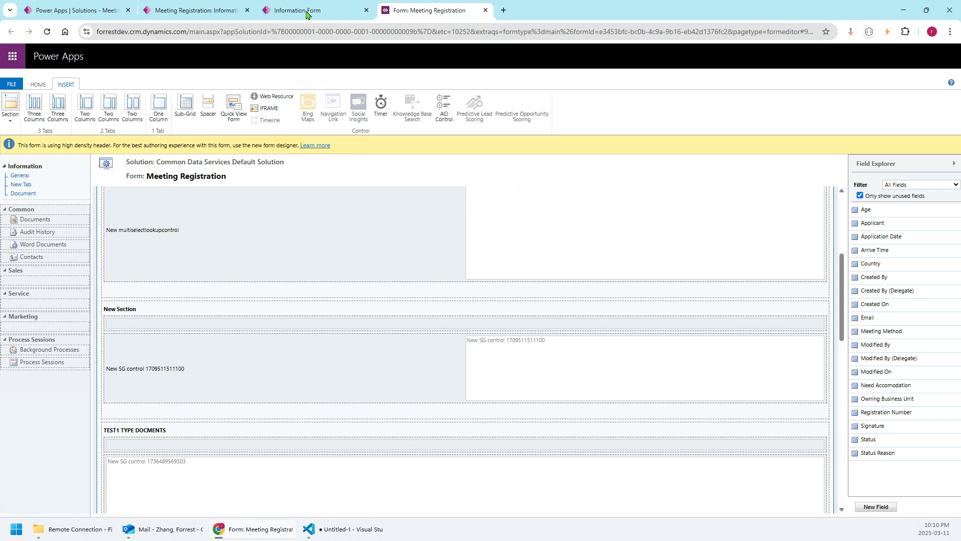
Step: Back in the new form designer, examine the spfiles external website component's name, label, site URL, formatting and advanced options
{"action": "left_click", "coordinate": [291, 12]}
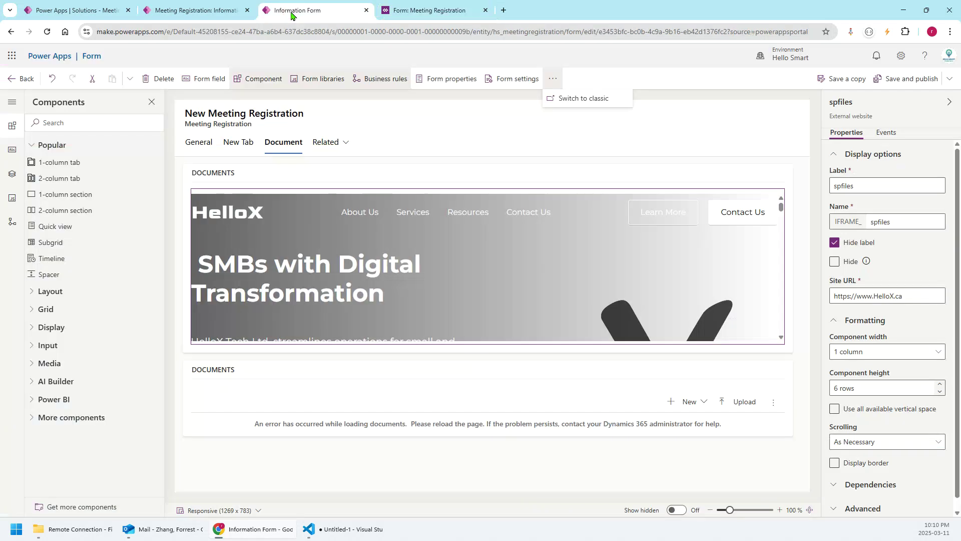
{"action": "left_click", "coordinate": [334, 260]}
{"action": "left_click", "coordinate": [874, 221]}
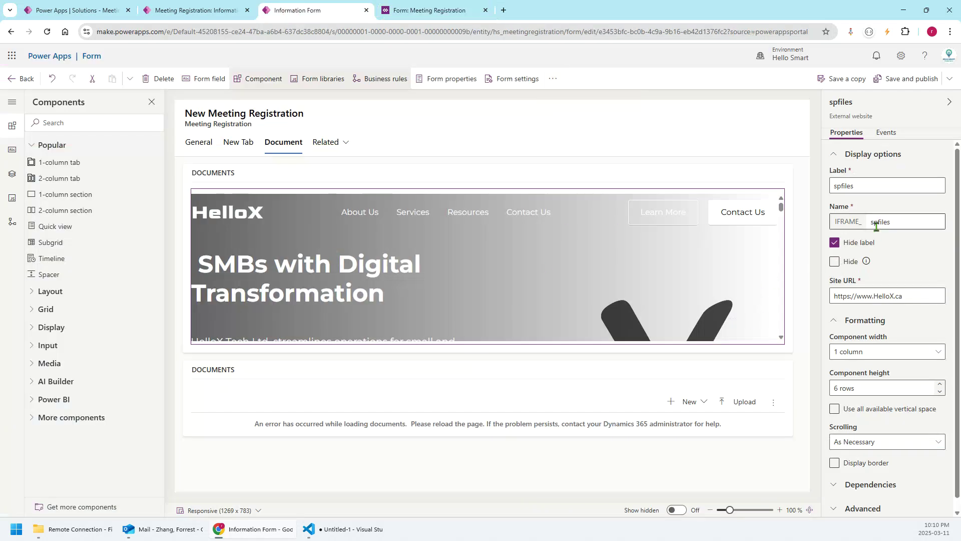
{"action": "double_click", "coordinate": [870, 222]}
{"action": "double_click", "coordinate": [861, 185]}
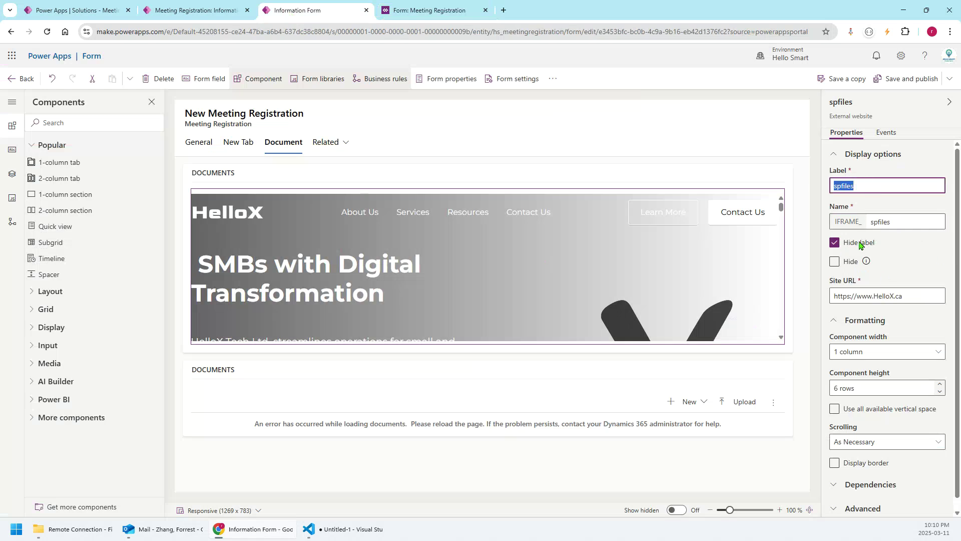
{"action": "left_click", "coordinate": [896, 264]}
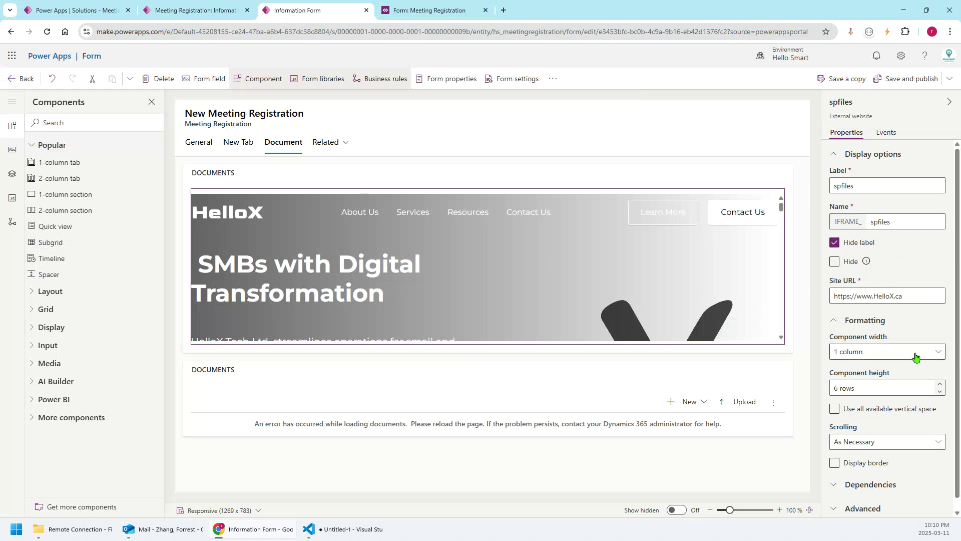
{"action": "left_click", "coordinate": [859, 295]}
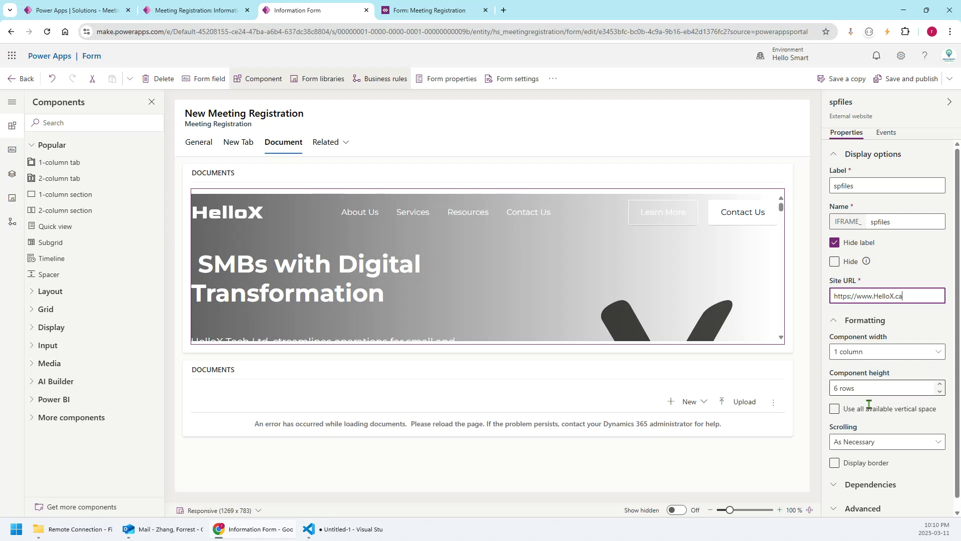
{"action": "scroll", "coordinate": [889, 391], "scroll_direction": "down", "scroll_amount": 1}
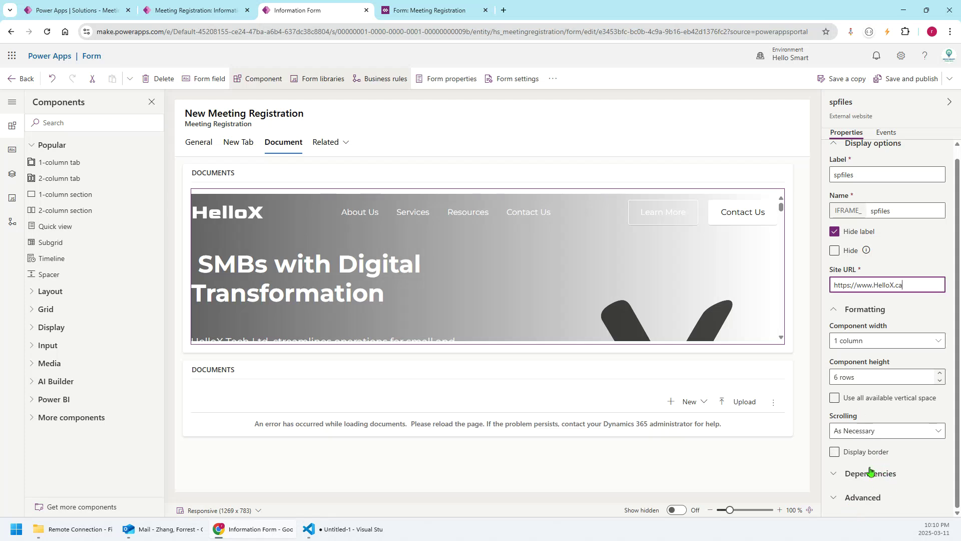
{"action": "left_click", "coordinate": [860, 498]}
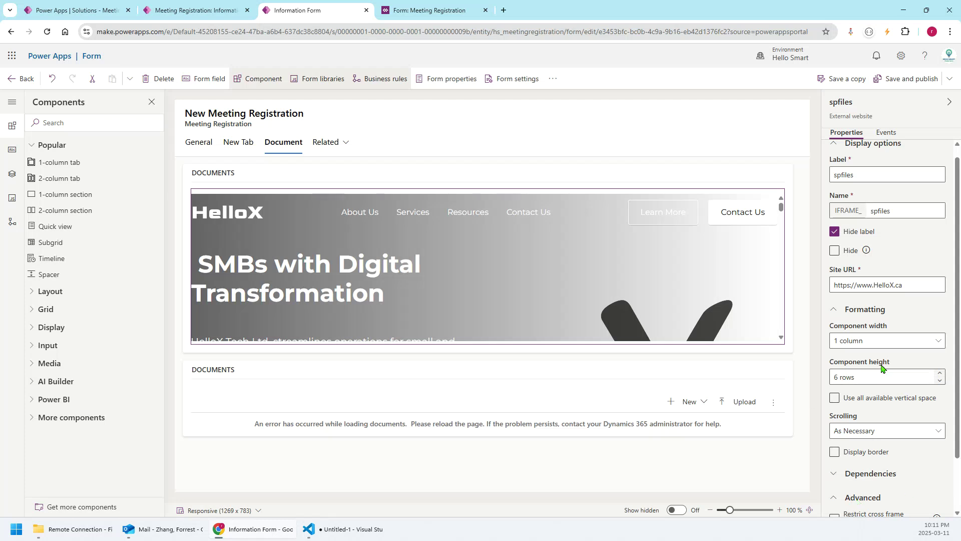
{"action": "scroll", "coordinate": [871, 425], "scroll_direction": "down", "scroll_amount": 2}
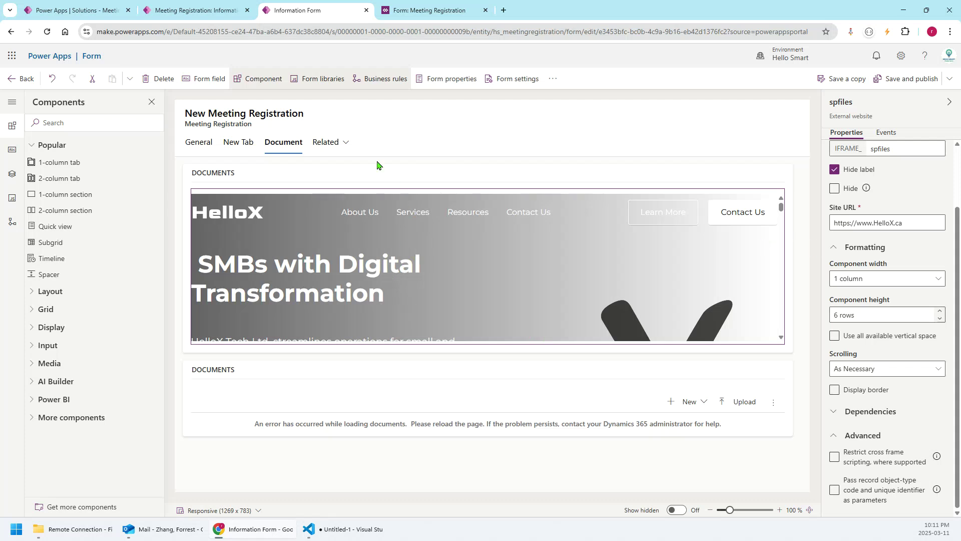
Step: Show the form's libraries, and switch to Visual Studio Code to find the onLoad function at the end of the script
{"action": "left_click", "coordinate": [5, 197]}
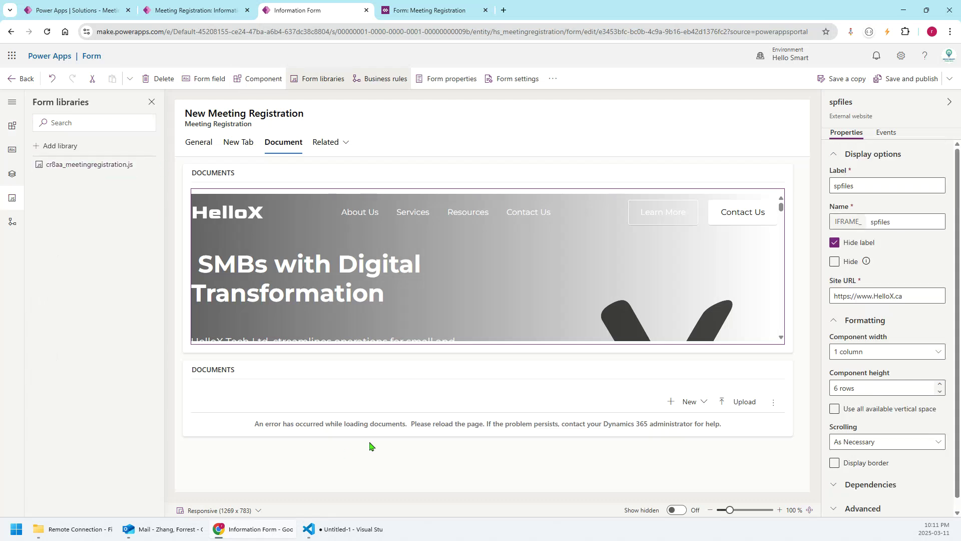
{"action": "left_click", "coordinate": [344, 538]}
{"action": "scroll", "coordinate": [314, 179], "scroll_direction": "up", "scroll_amount": 10}
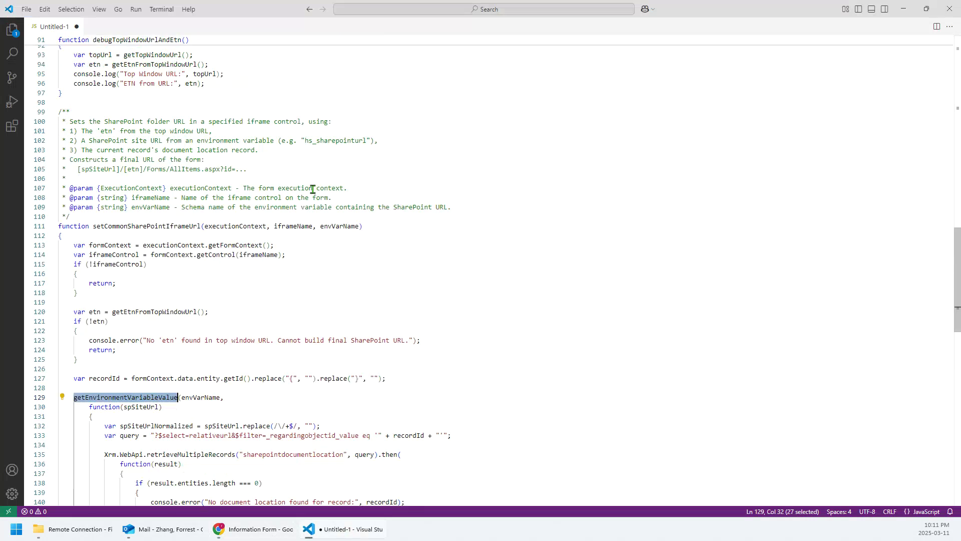
{"action": "scroll", "coordinate": [326, 159], "scroll_direction": "up", "scroll_amount": 10}
{"action": "scroll", "coordinate": [400, 291], "scroll_direction": "down", "scroll_amount": 20}
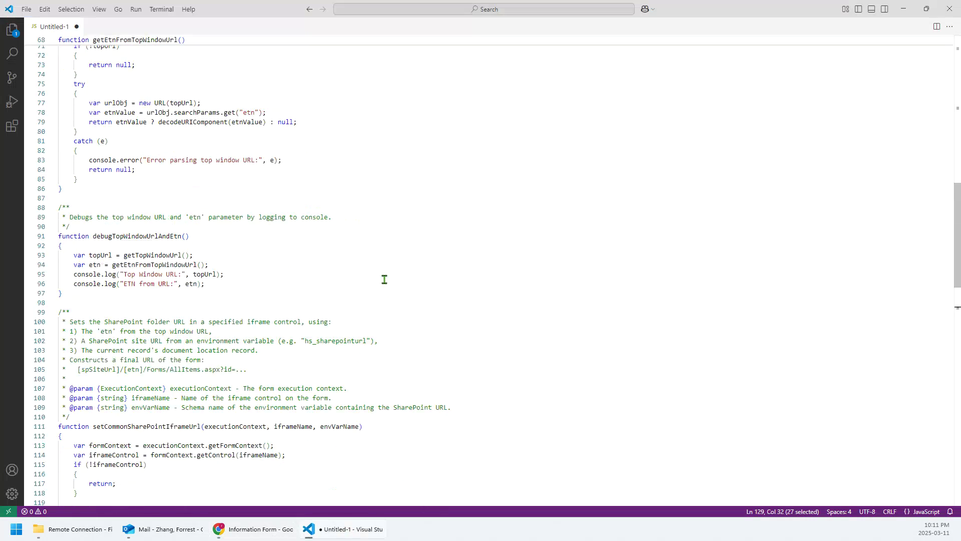
{"action": "scroll", "coordinate": [416, 271], "scroll_direction": "up", "scroll_amount": 2}
{"action": "scroll", "coordinate": [391, 280], "scroll_direction": "up", "scroll_amount": 6}
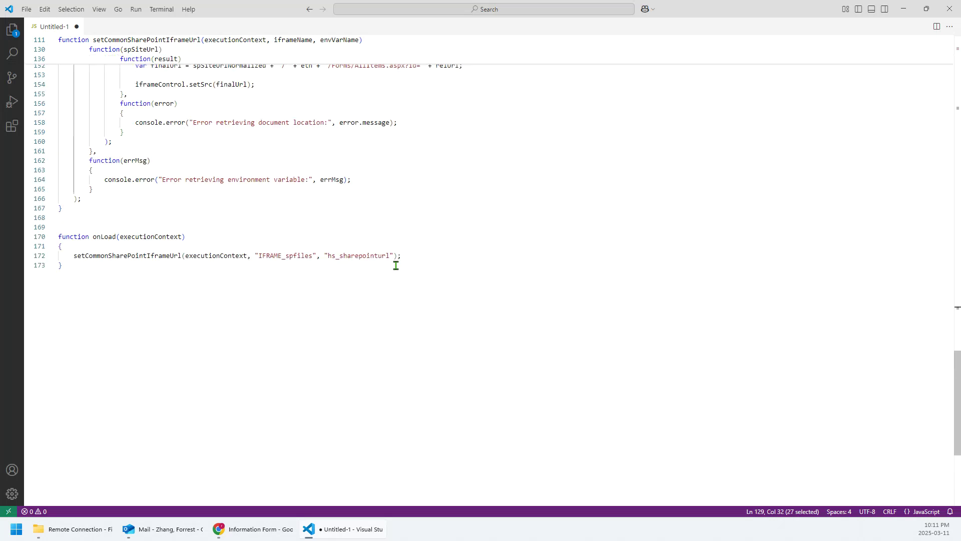
Step: Examine the setCommonSharePointIframeUrl call in onLoad, including its execution context, IFRAME_spfiles and hs_sharepointurl arguments
{"action": "double_click", "coordinate": [129, 258]}
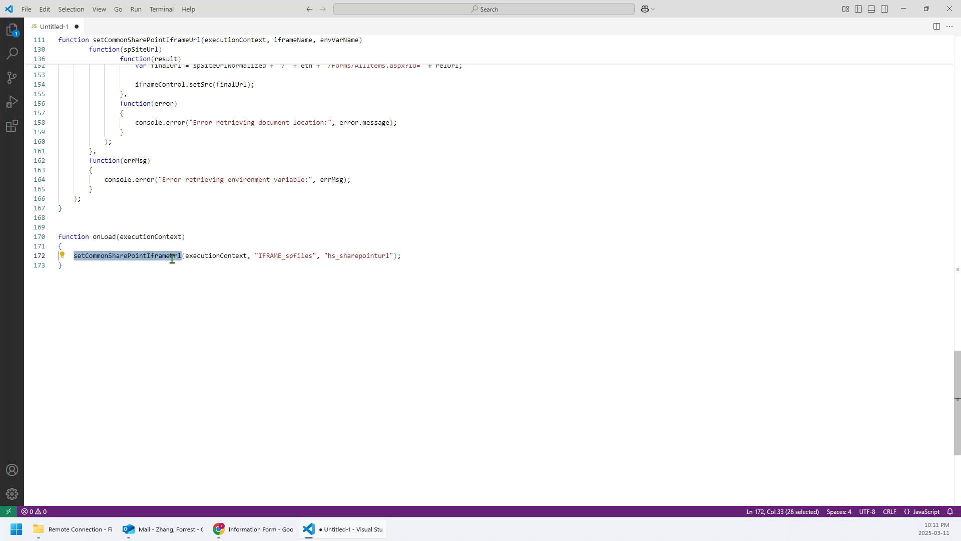
{"action": "left_click", "coordinate": [423, 291]}
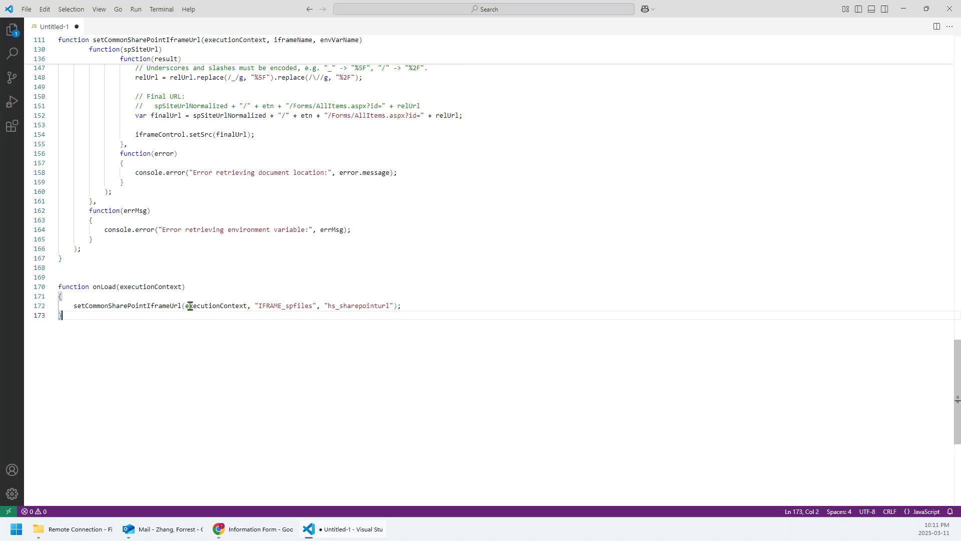
{"action": "left_click", "coordinate": [228, 305]}
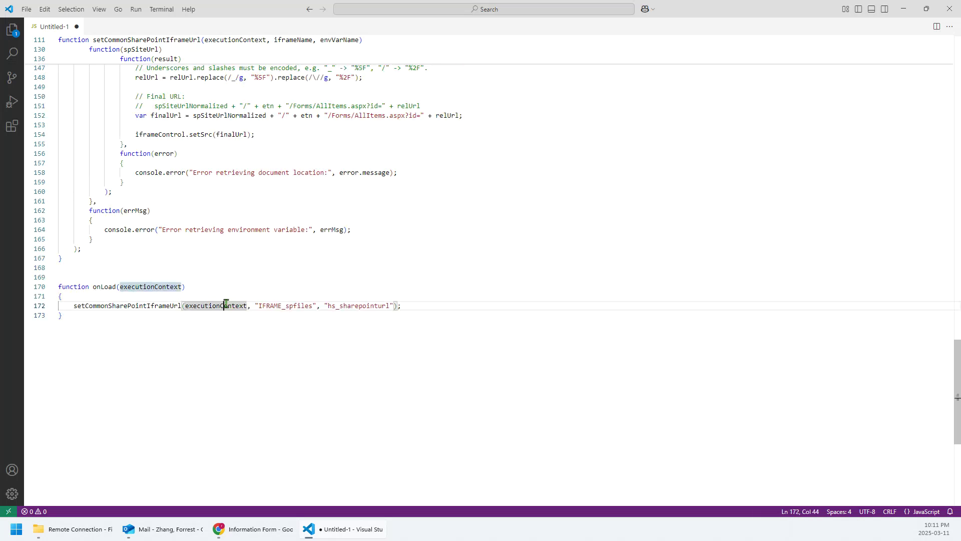
{"action": "double_click", "coordinate": [273, 306]}
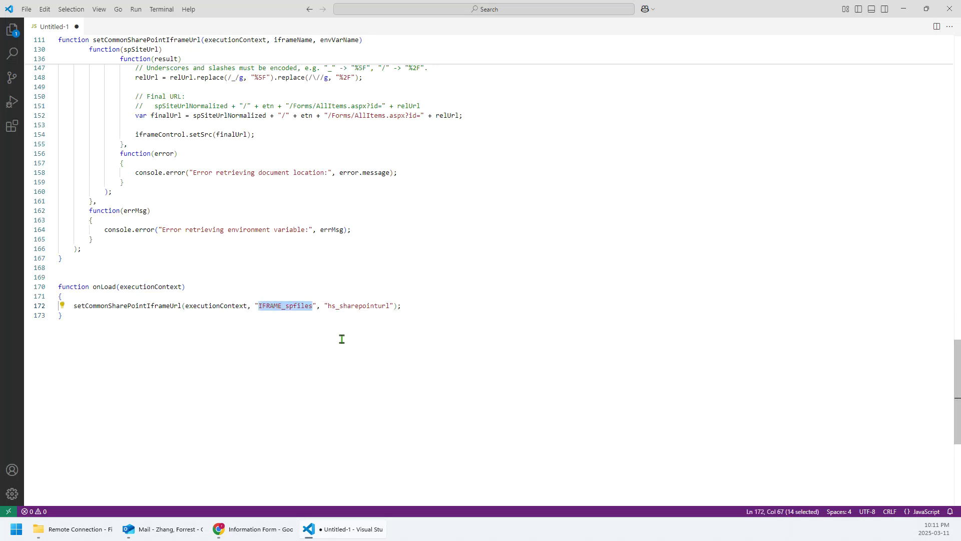
{"action": "double_click", "coordinate": [352, 307]}
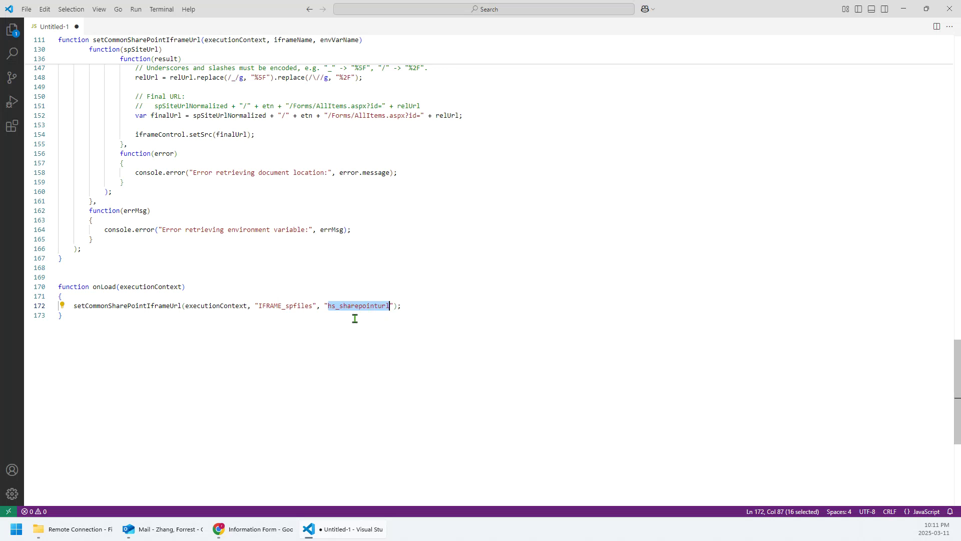
Step: Read through the setCommonSharePointIframeUrl function to see how it builds the final SharePoint URL and sets the iframe source
{"action": "scroll", "coordinate": [354, 318], "scroll_direction": "up", "scroll_amount": 15}
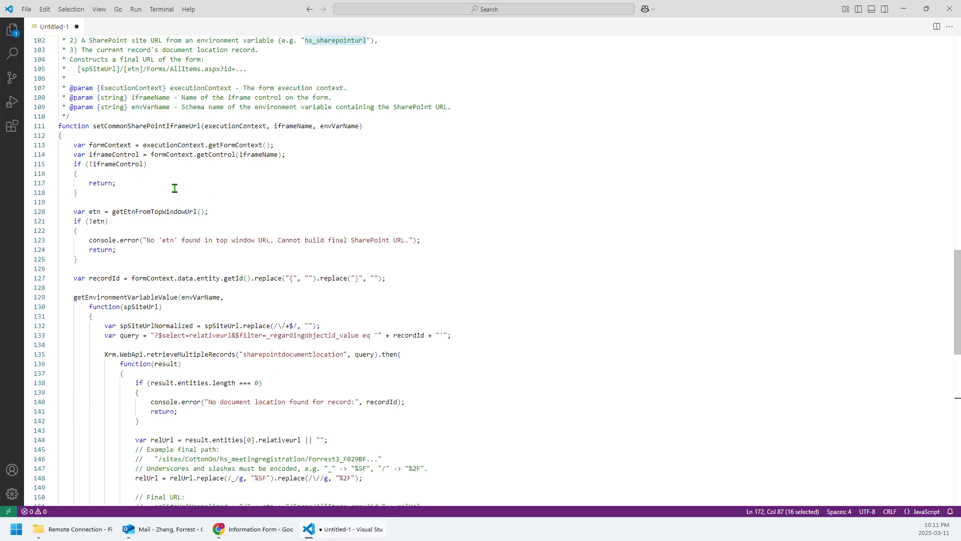
{"action": "scroll", "coordinate": [219, 216], "scroll_direction": "down", "scroll_amount": 4}
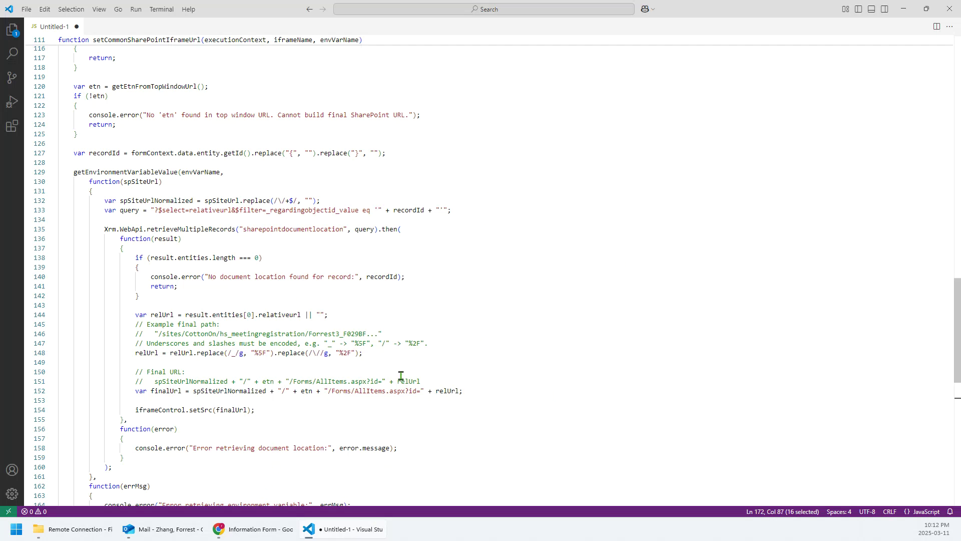
{"action": "scroll", "coordinate": [332, 265], "scroll_direction": "up", "scroll_amount": 3}
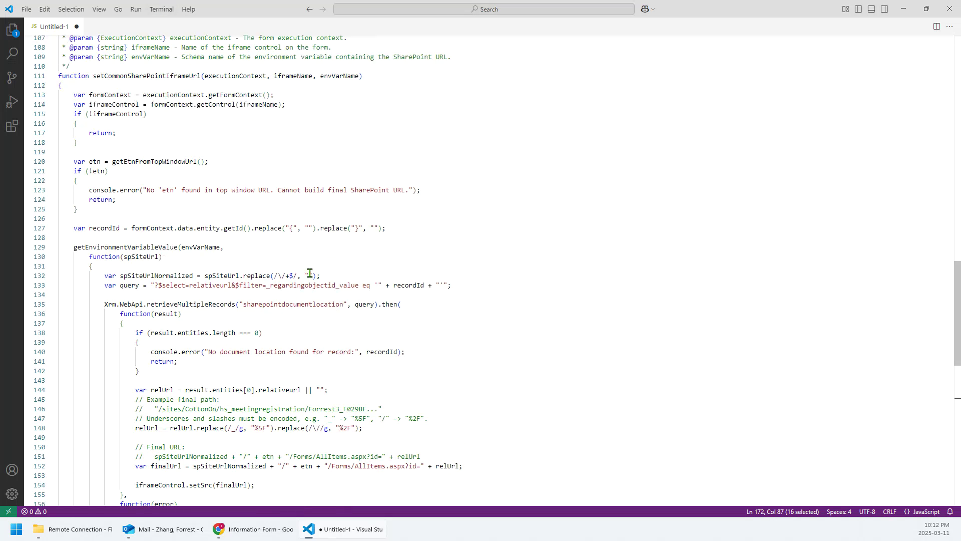
{"action": "scroll", "coordinate": [315, 278], "scroll_direction": "down", "scroll_amount": 2}
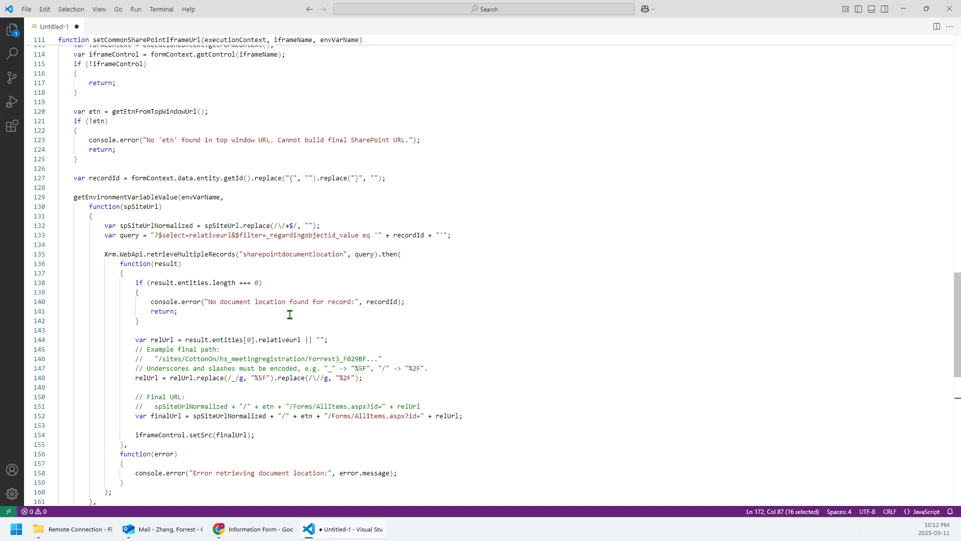
{"action": "scroll", "coordinate": [237, 354], "scroll_direction": "down", "scroll_amount": 2}
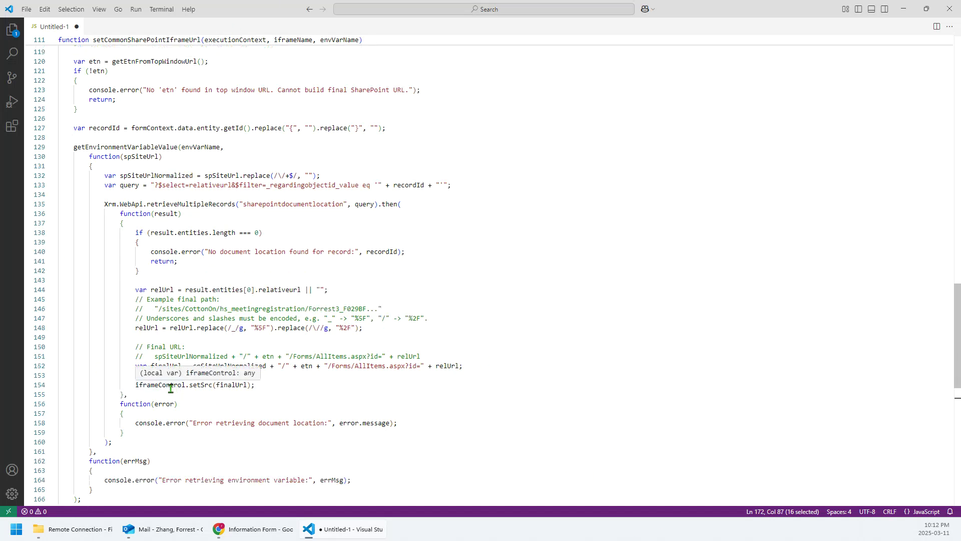
{"action": "left_click", "coordinate": [364, 366]}
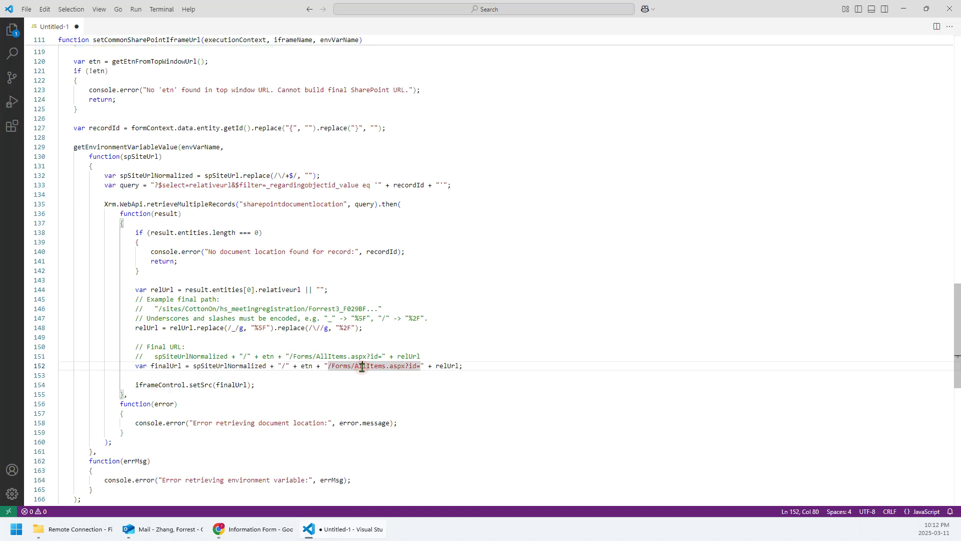
Step: Examine the iframeControl.setSrc(finalUrl) call, including the iframe control, the setSrc method and the finalUrl argument
{"action": "double_click", "coordinate": [226, 385]}
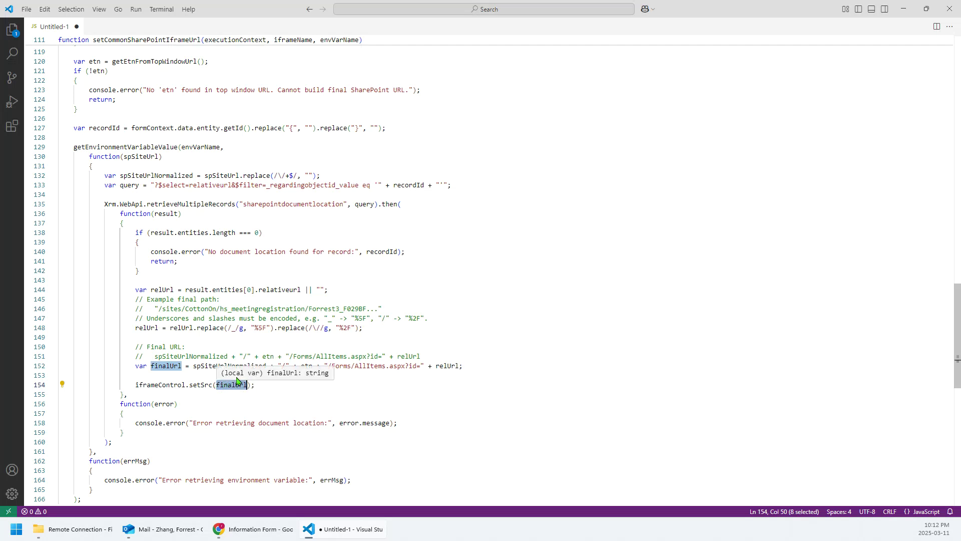
{"action": "double_click", "coordinate": [159, 385]}
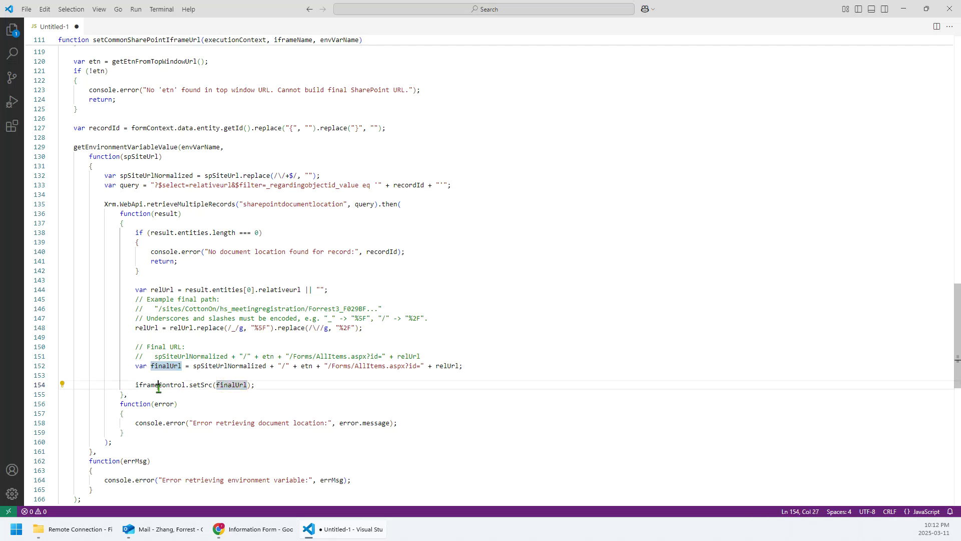
{"action": "double_click", "coordinate": [202, 385]}
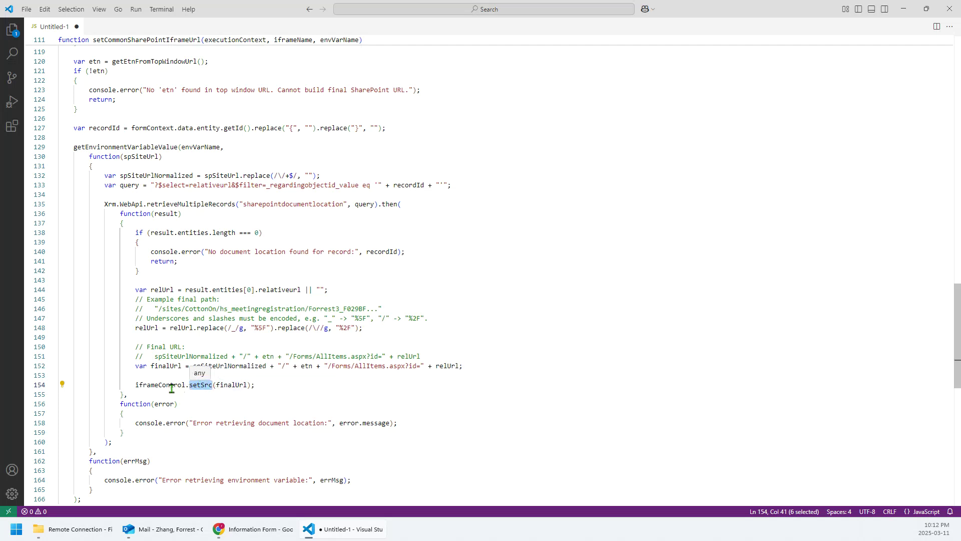
{"action": "double_click", "coordinate": [237, 385]}
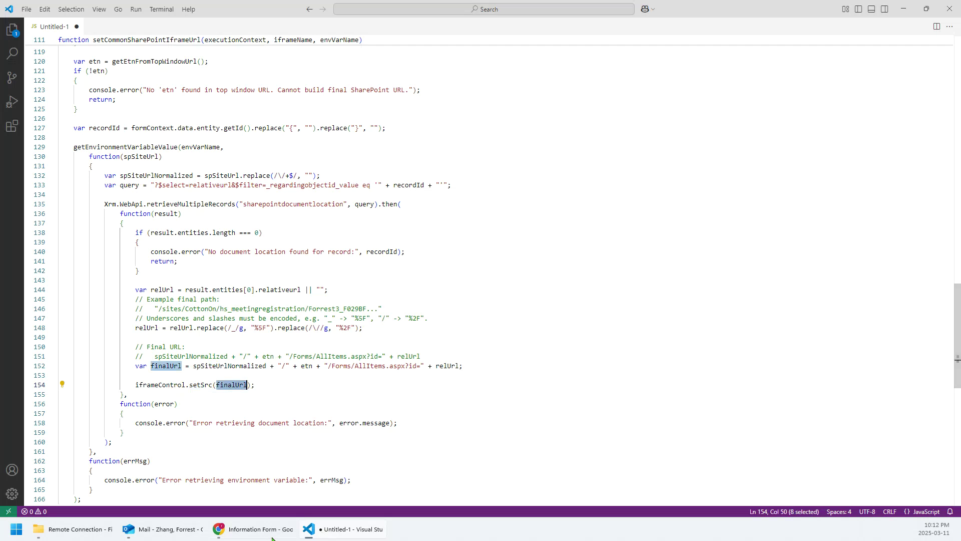
Step: Switch to Chrome and show the Meeting Registration record with the SharePoint folder embedded in its Document section
{"action": "left_click", "coordinate": [240, 531]}
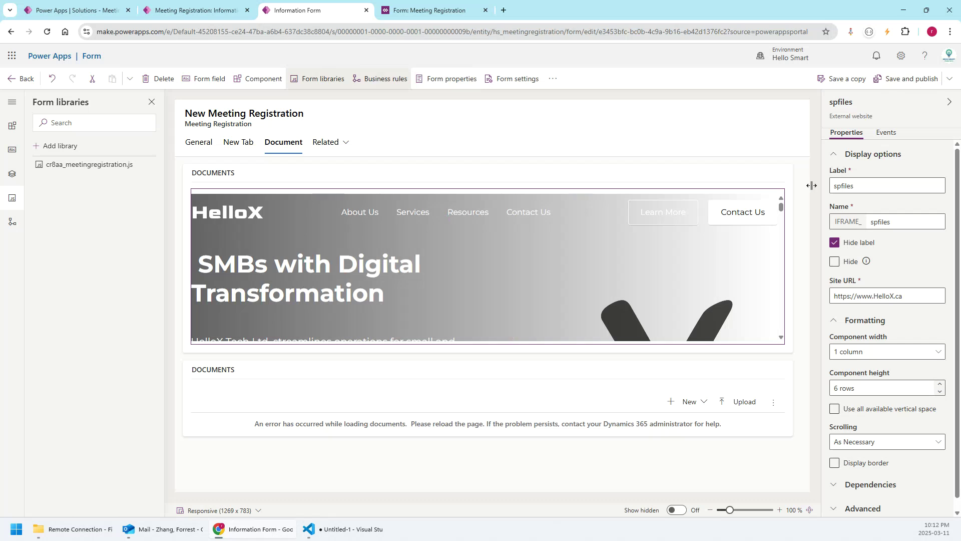
{"action": "left_click", "coordinate": [198, 9]}
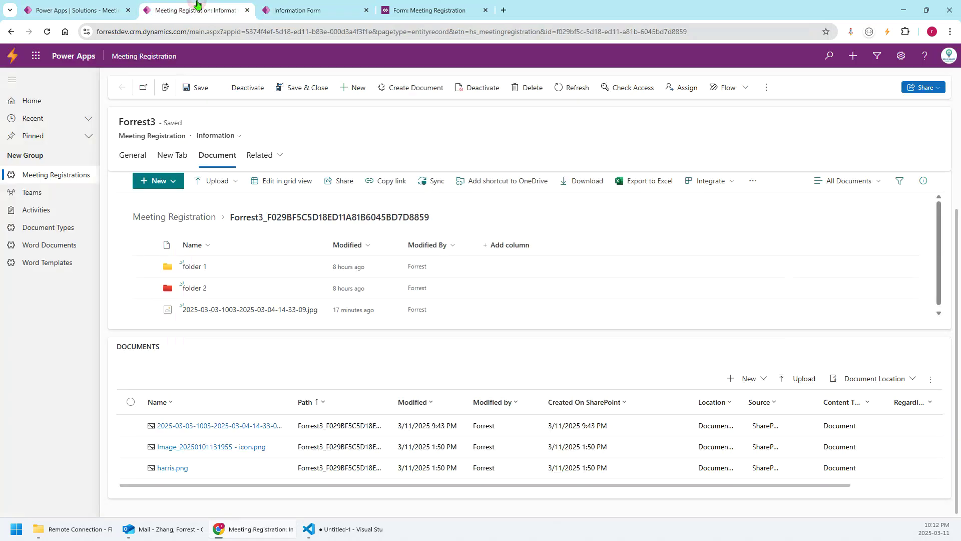